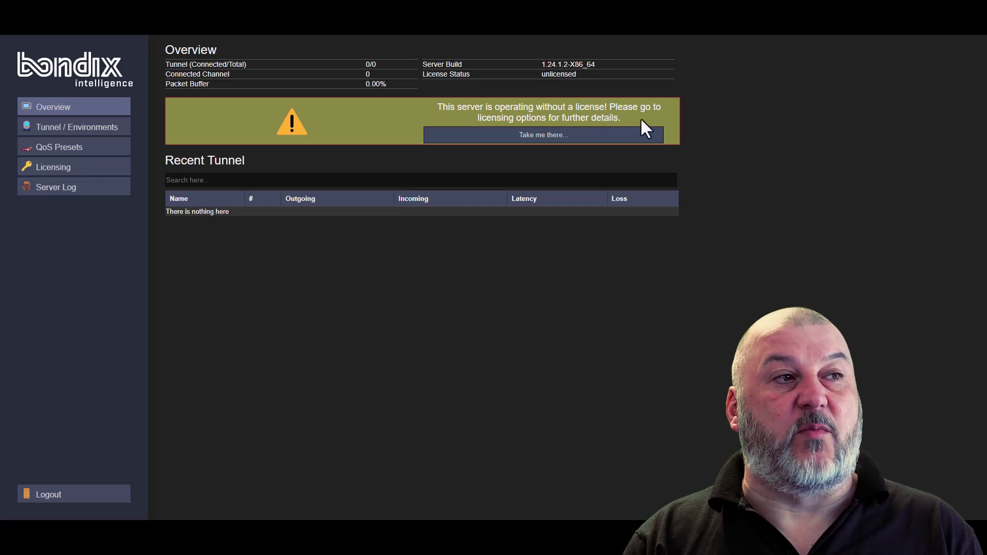
- Activate the 200 MBit license with the license key, registration e-mail and instance name bondix-test
{"action": "left_click", "coordinate": [535, 138]}
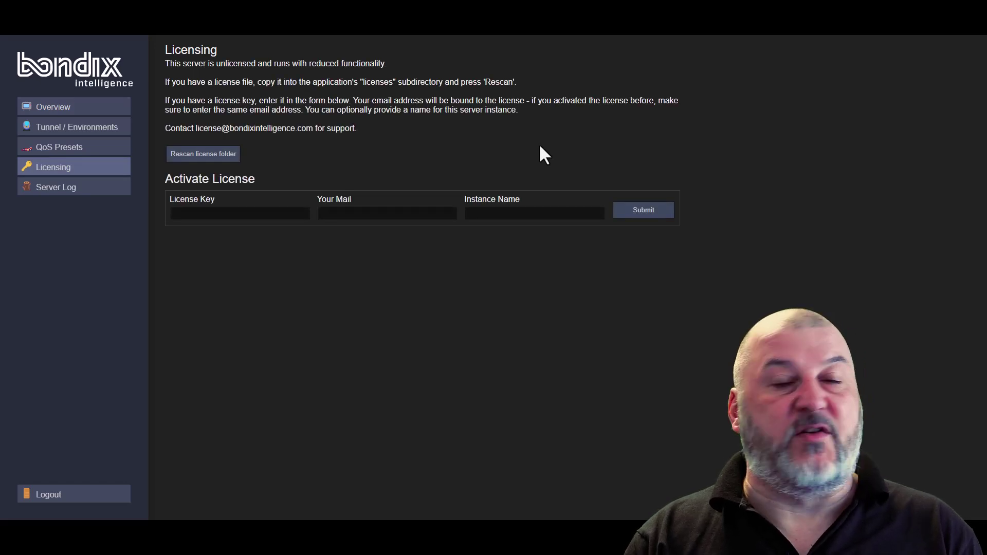
{"action": "left_click", "coordinate": [240, 217]}
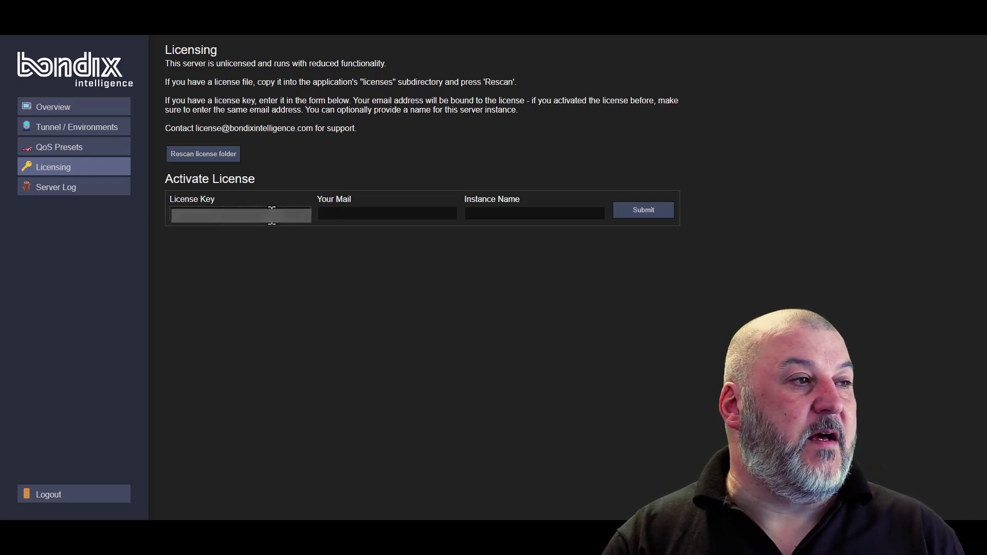
{"action": "left_click", "coordinate": [345, 215]}
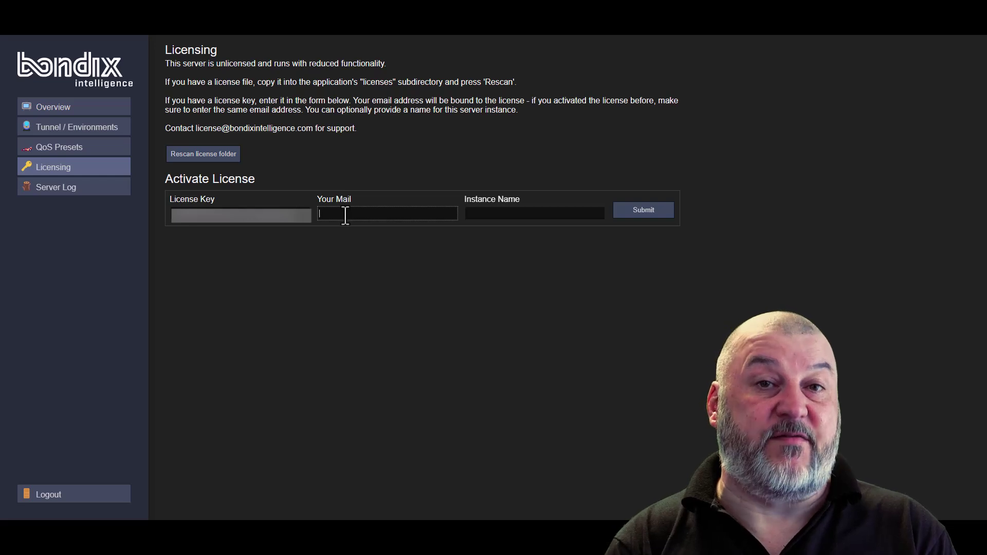
{"action": "key", "text": "ctrl+v"}
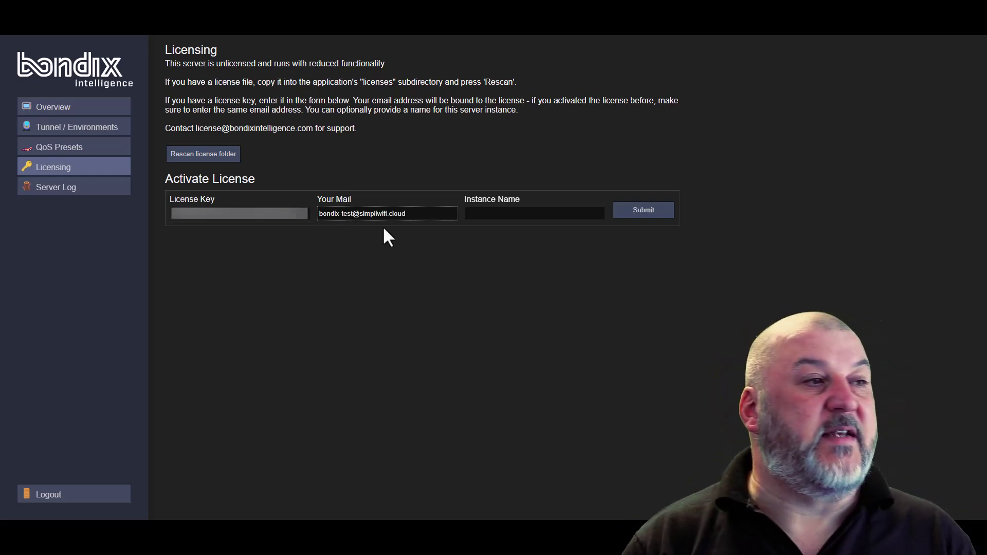
{"action": "left_click", "coordinate": [509, 215]}
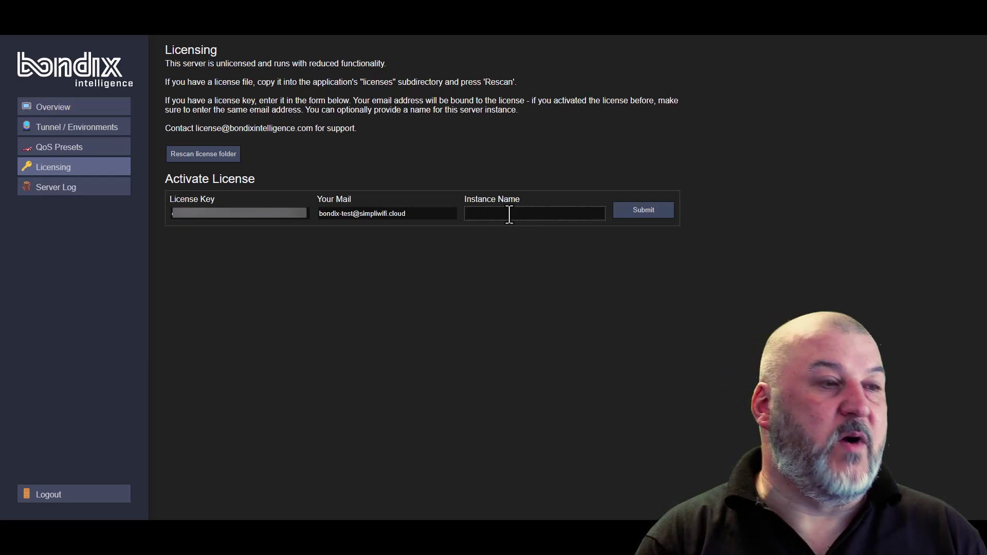
{"action": "type", "text": "bond"}
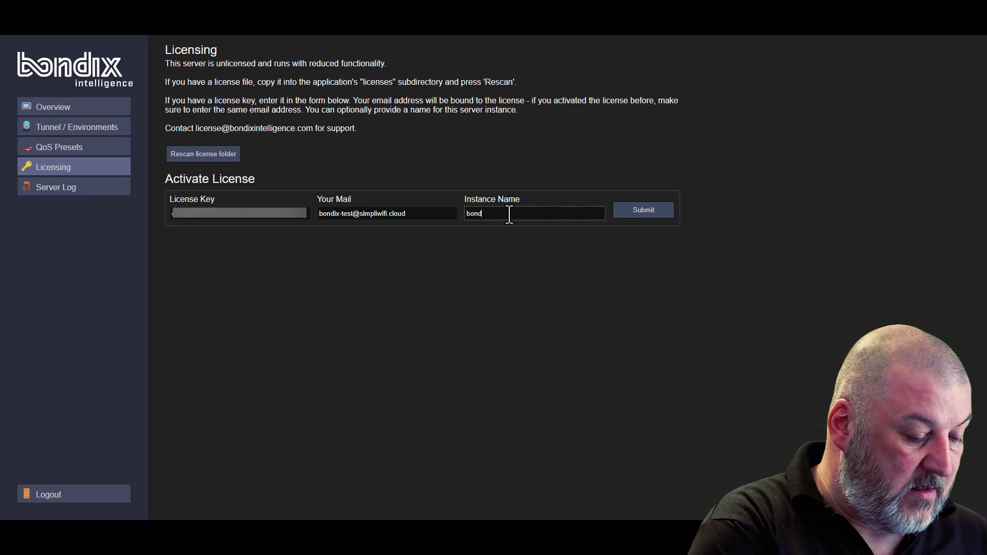
{"action": "type", "text": "ix-test"}
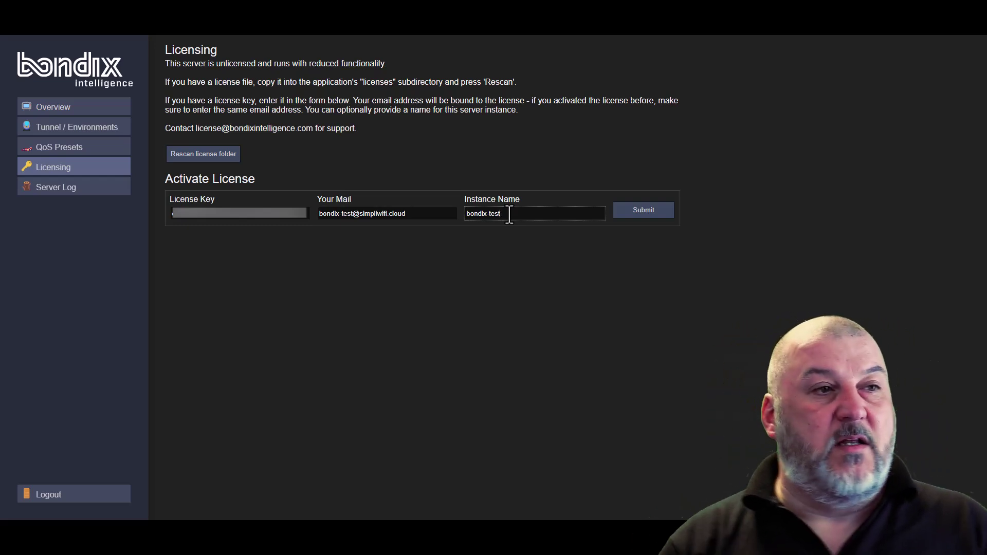
{"action": "left_click", "coordinate": [644, 211]}
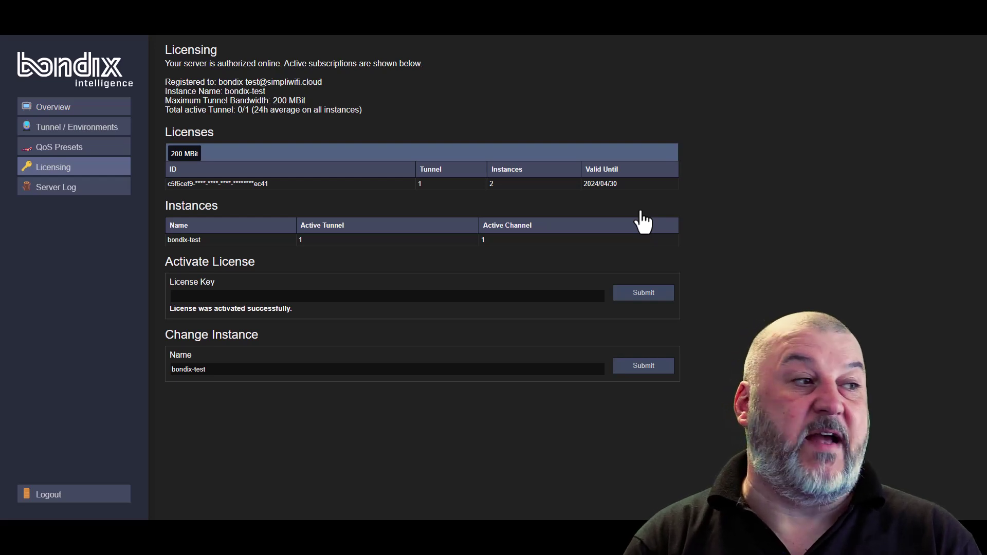
- Create a new tunnel named RUTX14-TEST in the tunnel environments
{"action": "left_click", "coordinate": [54, 126]}
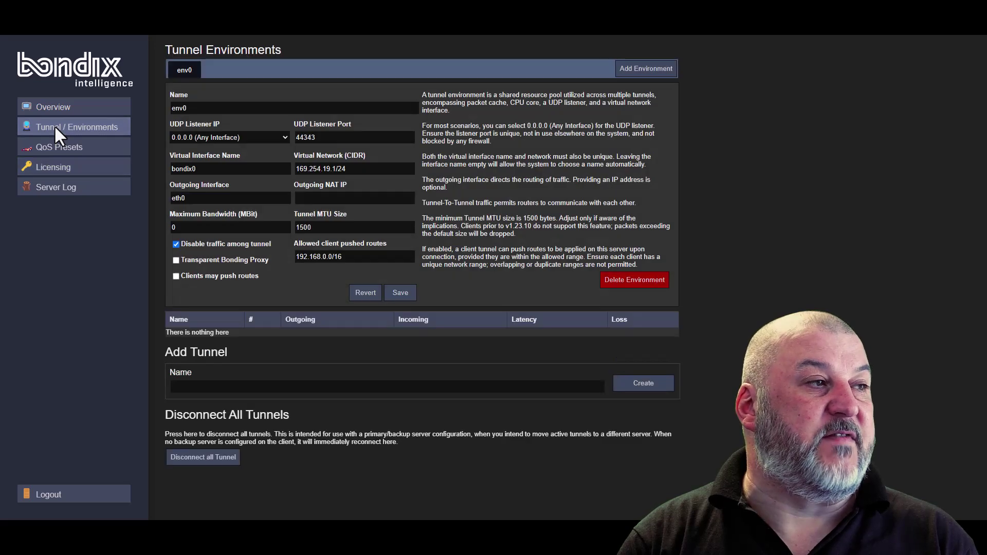
{"action": "left_click", "coordinate": [276, 388]}
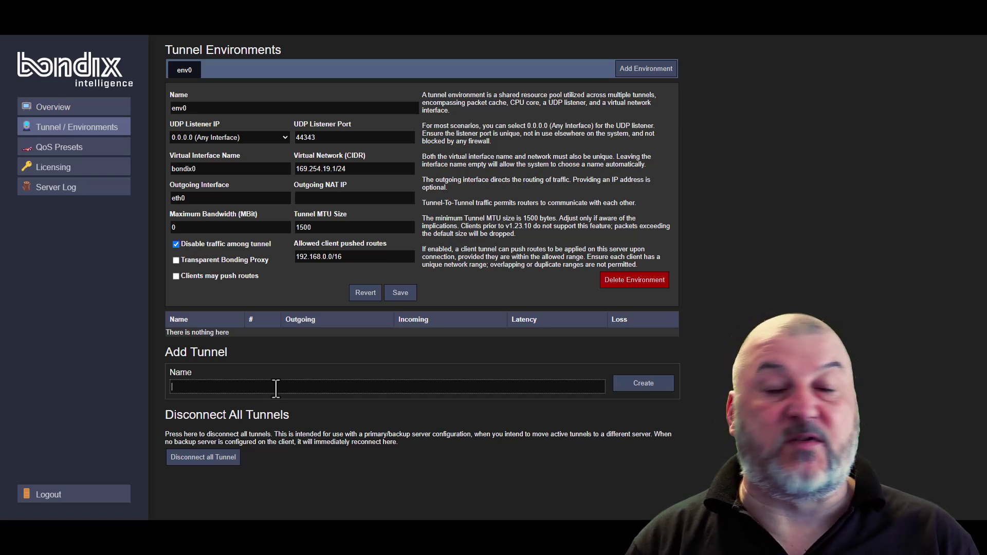
{"action": "type", "text": "RUTX14"}
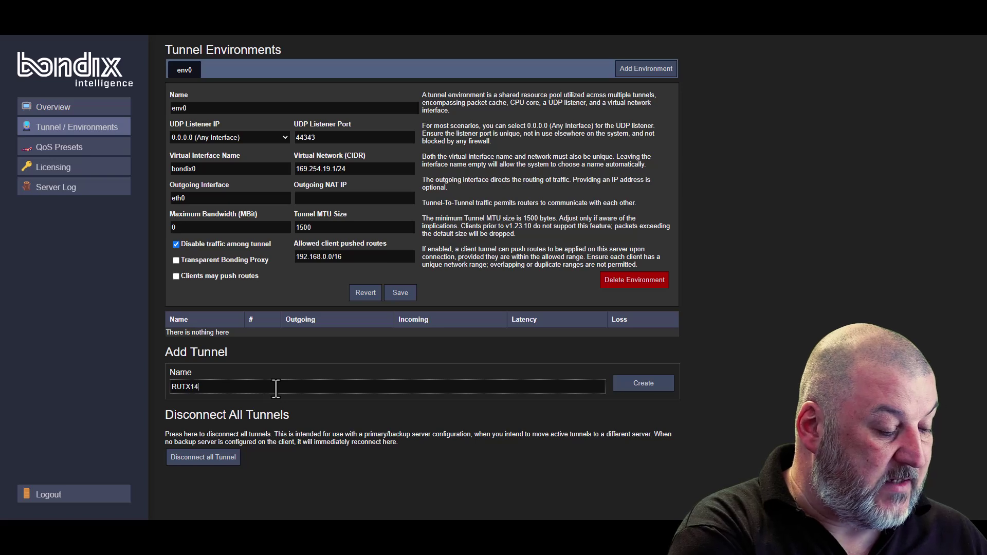
{"action": "type", "text": "-TEST"}
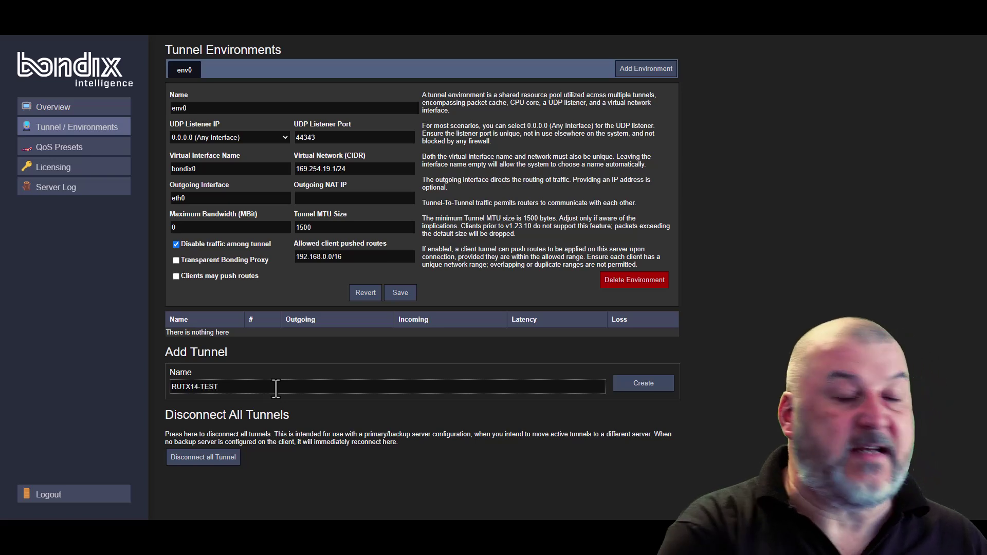
{"action": "left_click", "coordinate": [644, 383]}
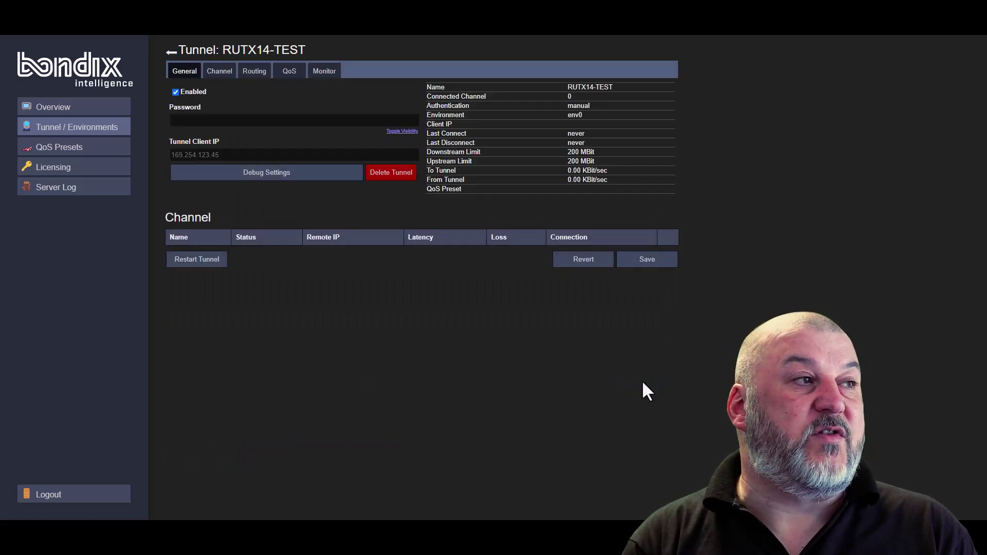
- Set and save a password on the RUTX14-TEST tunnel's General settings
{"action": "left_click", "coordinate": [217, 122]}
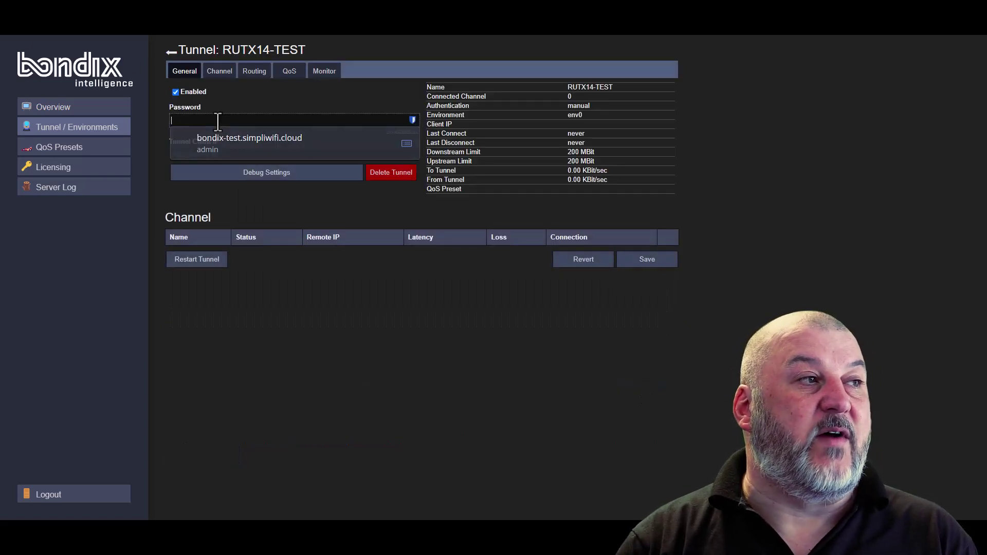
{"action": "left_click", "coordinate": [288, 200]}
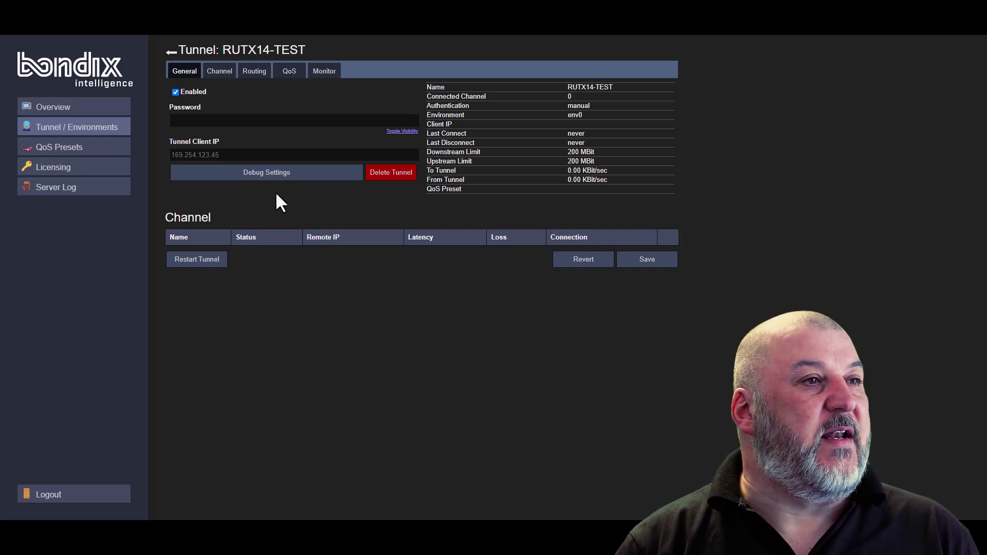
{"action": "key", "text": "ctrl+shift+l"}
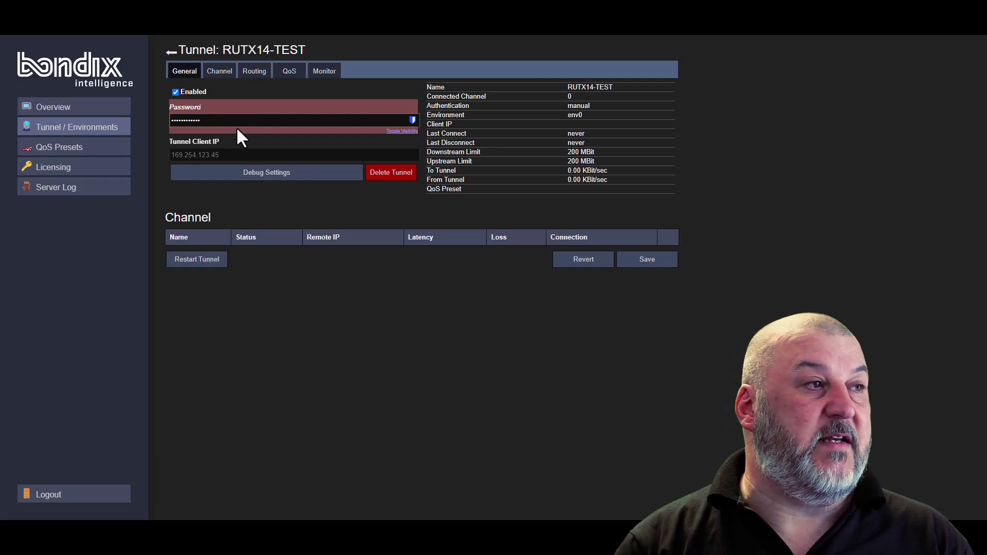
{"action": "left_click", "coordinate": [649, 267]}
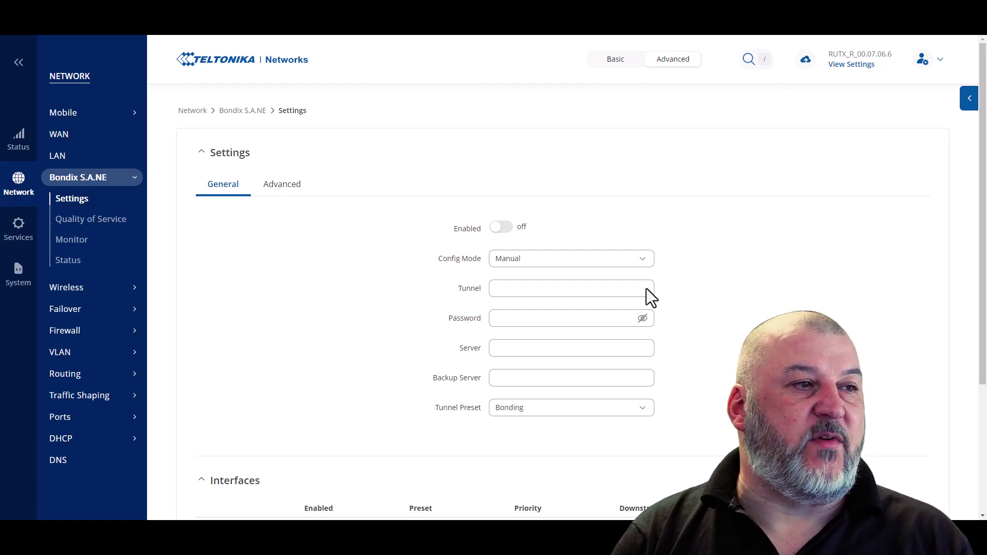
- Enable the router's Bondix client with tunnel RUTX14-TEST, its password and server bondix-test.simpliwifi.cloud
{"action": "left_click", "coordinate": [500, 229]}
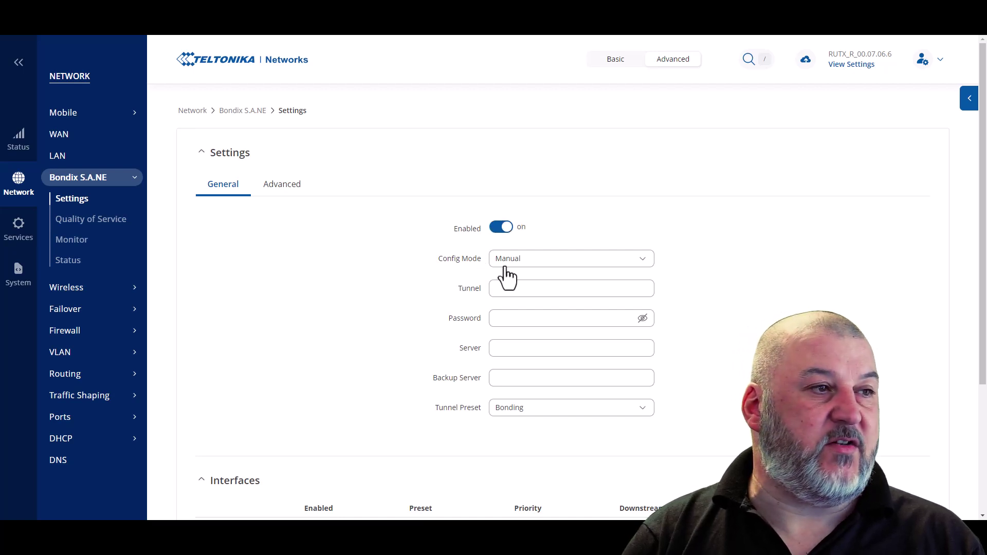
{"action": "left_click", "coordinate": [509, 291]}
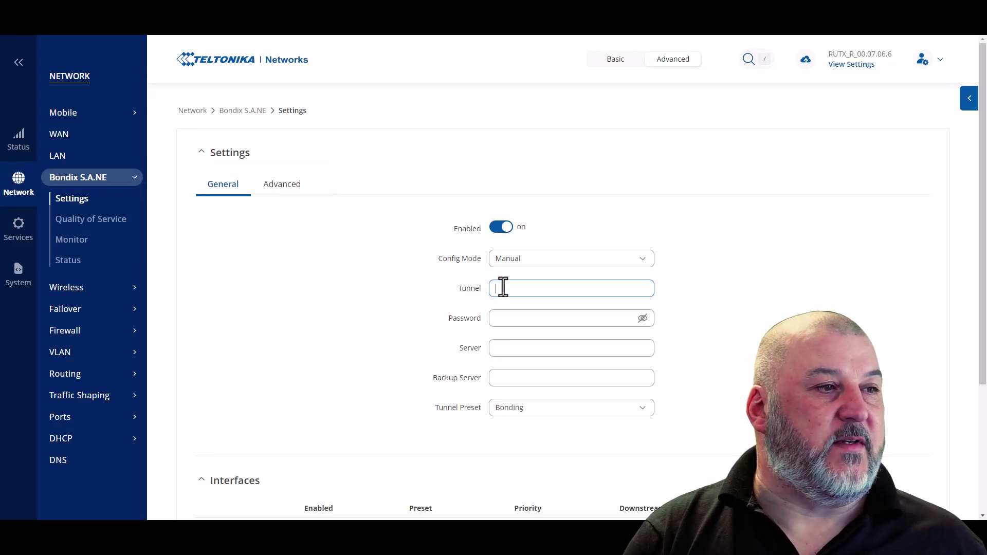
{"action": "type", "text": "RUTX14-TEST"}
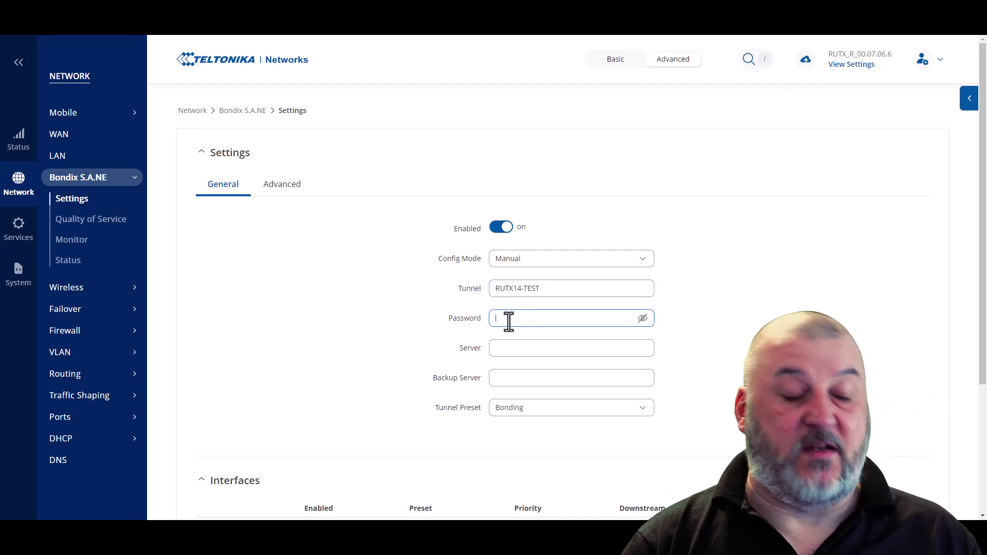
{"action": "key", "text": "ctrl+v"}
{"action": "left_click", "coordinate": [510, 344]}
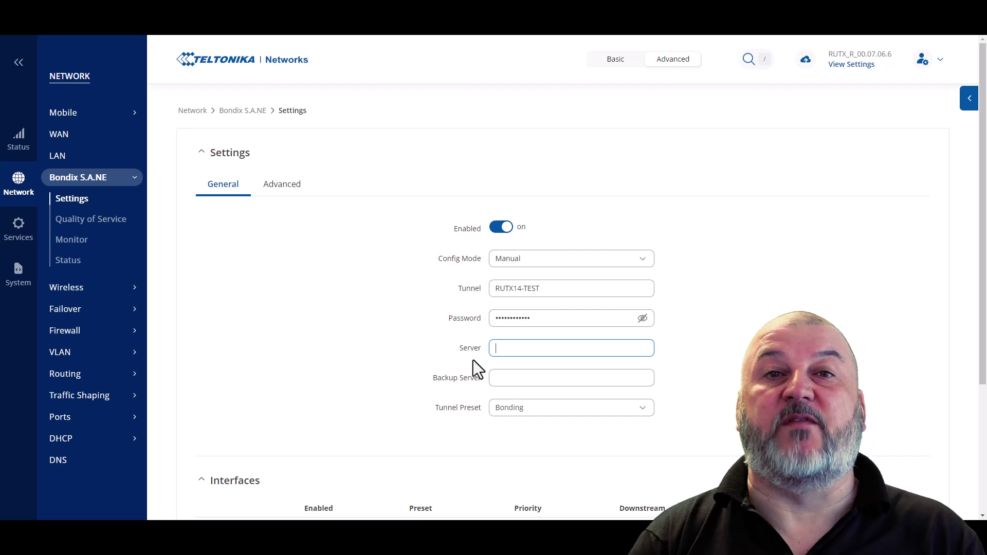
{"action": "type", "text": "bondix-test.simpliwifi.cloud"}
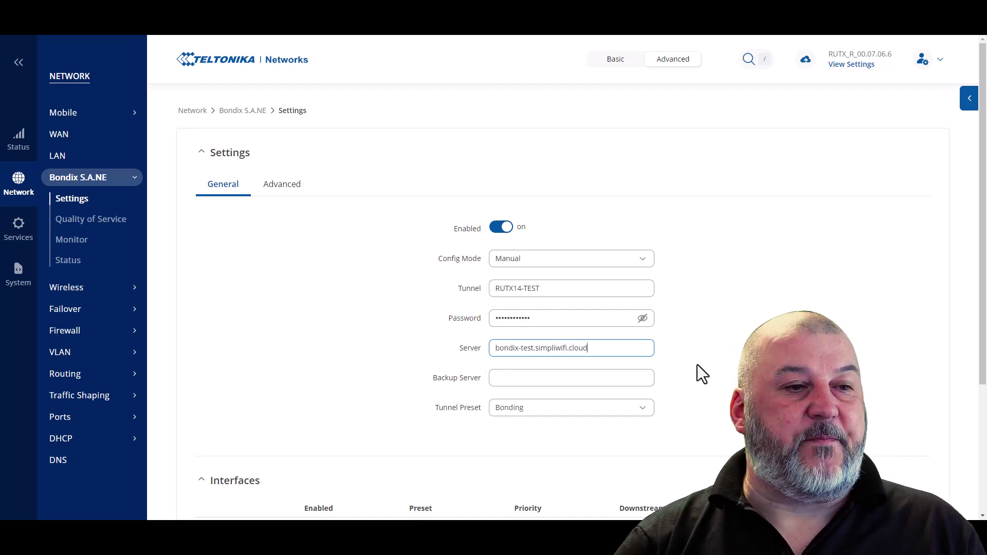
{"action": "scroll", "coordinate": [697, 365], "scroll_direction": "down", "scroll_amount": 2}
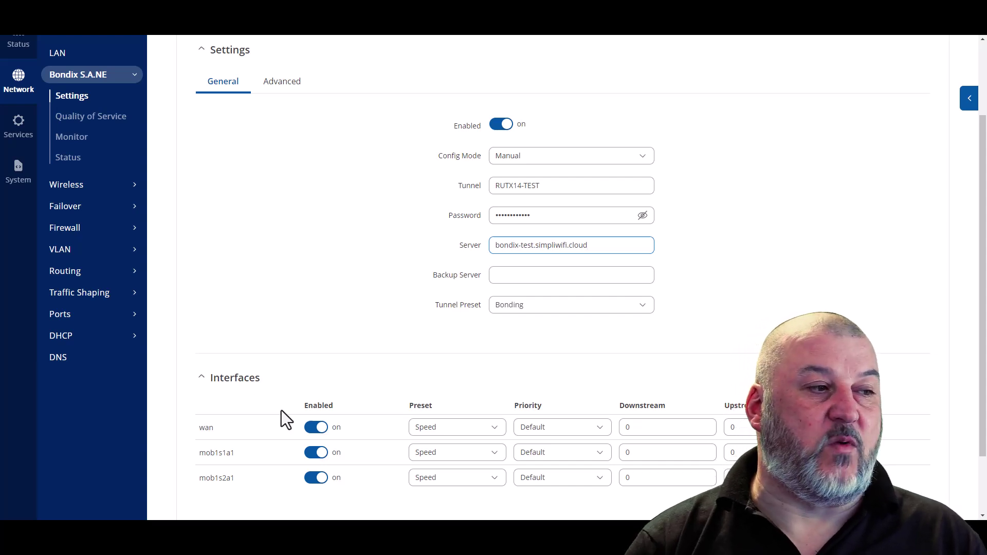
{"action": "scroll", "coordinate": [604, 428], "scroll_direction": "down", "scroll_amount": 1}
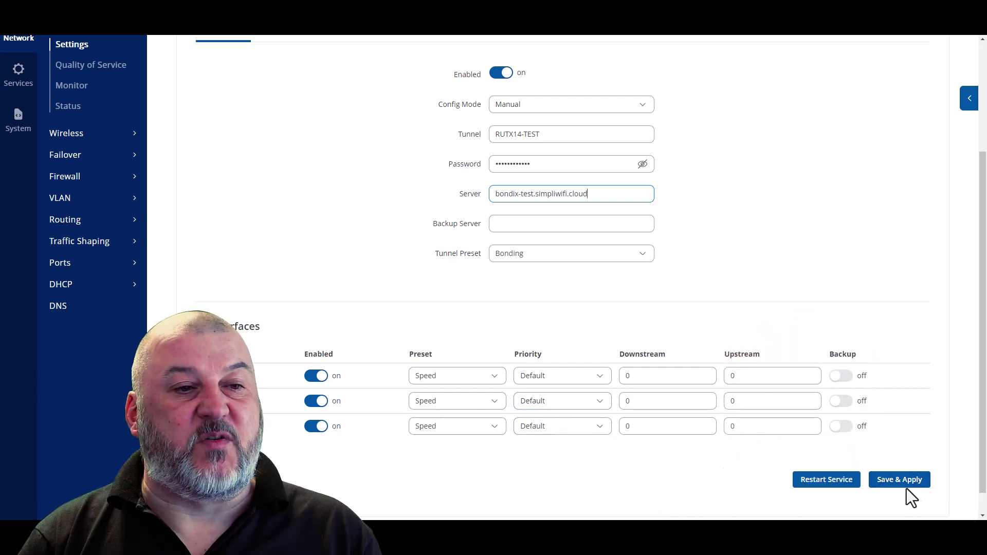
- Save and apply the Bondix client settings, then restart the Bondix service
{"action": "left_click", "coordinate": [900, 488]}
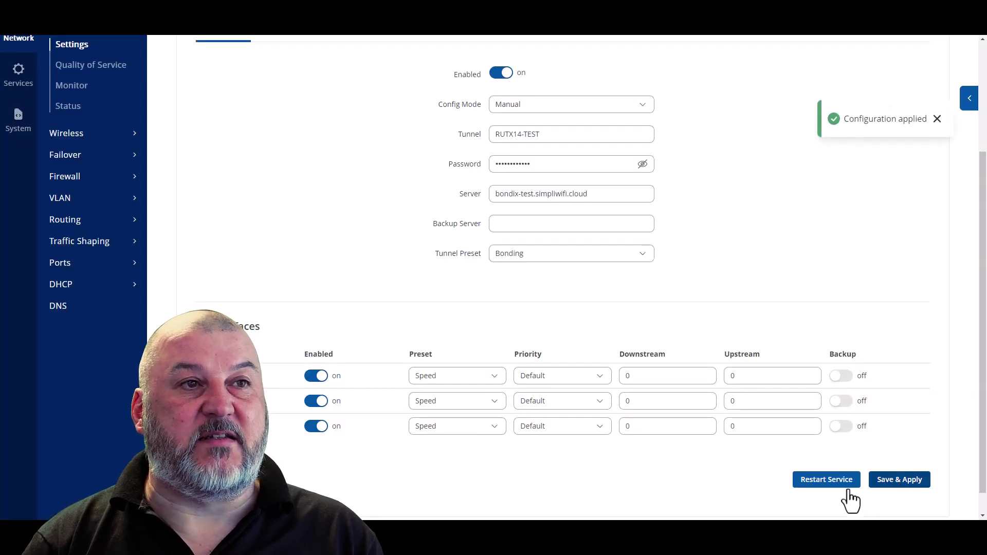
{"action": "left_click", "coordinate": [827, 483]}
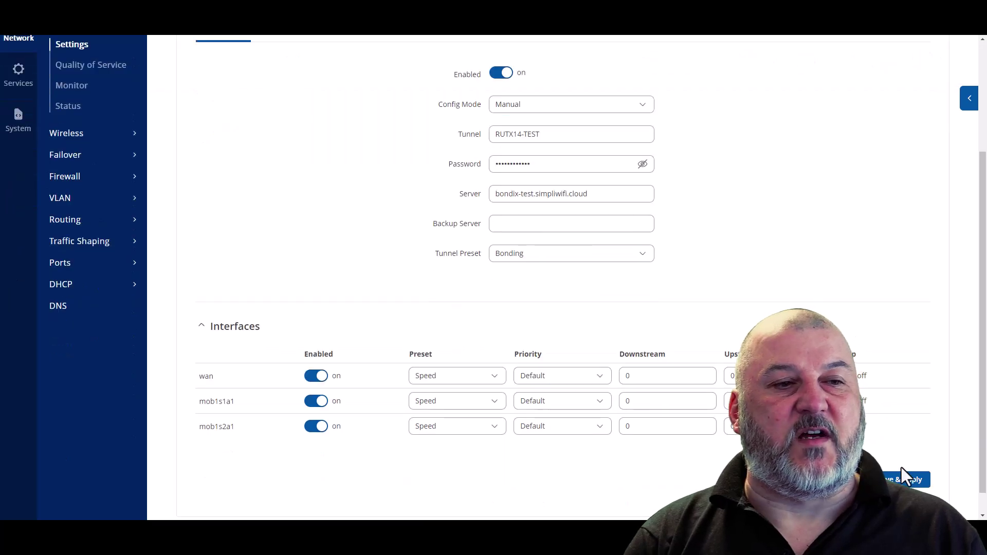
{"action": "scroll", "coordinate": [902, 467], "scroll_direction": "up", "scroll_amount": 1}
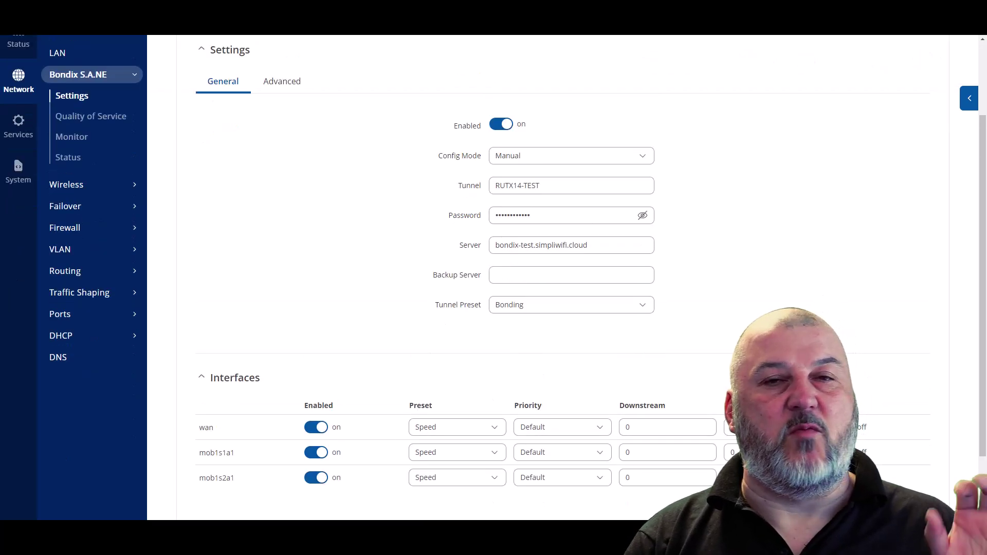
{"action": "scroll", "coordinate": [902, 467], "scroll_direction": "up", "scroll_amount": 1}
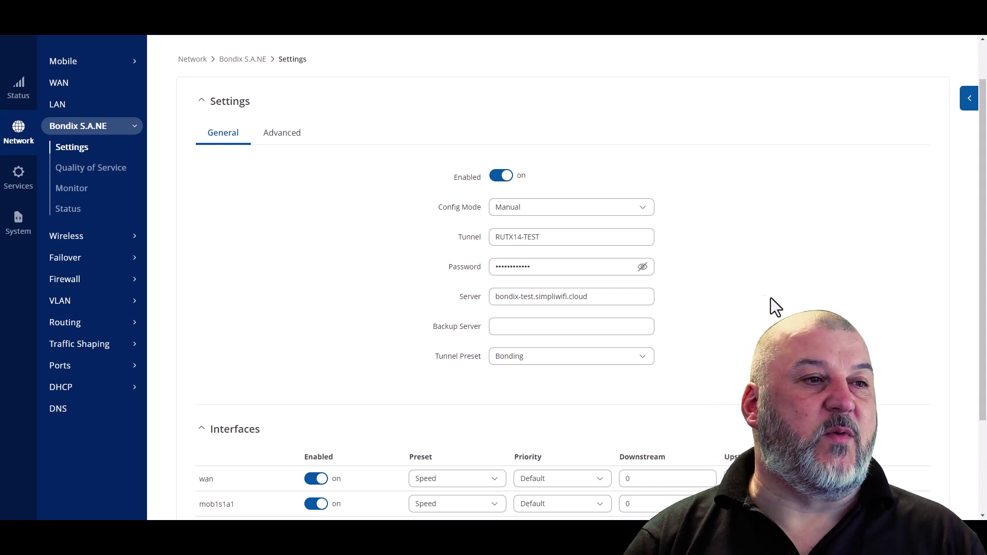
- Go to the Bondix S.A.NE Status page and confirm tunnel RUTX14-TEST is connected
{"action": "scroll", "coordinate": [750, 236], "scroll_direction": "down", "scroll_amount": 1}
{"action": "scroll", "coordinate": [751, 235], "scroll_direction": "down", "scroll_amount": 1}
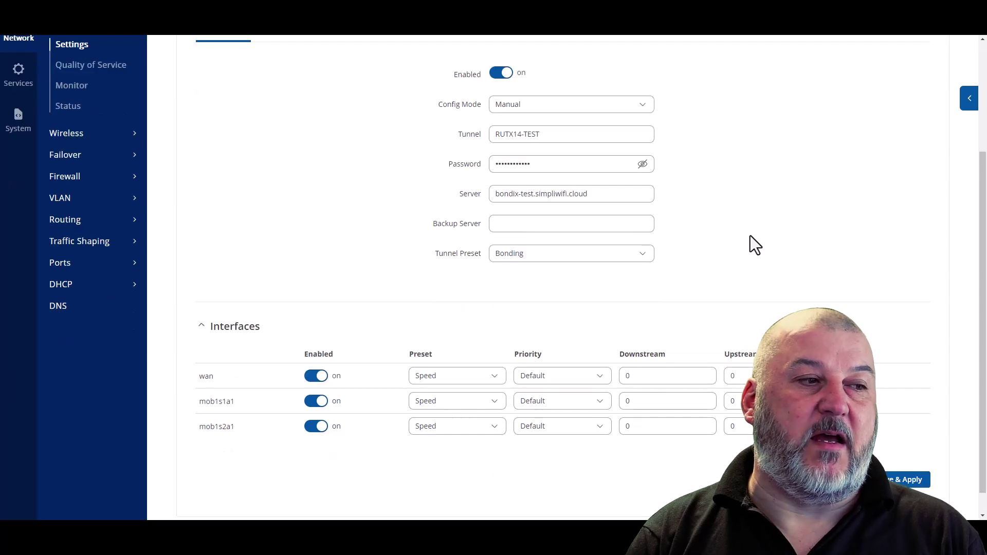
{"action": "scroll", "coordinate": [750, 242], "scroll_direction": "up", "scroll_amount": 3}
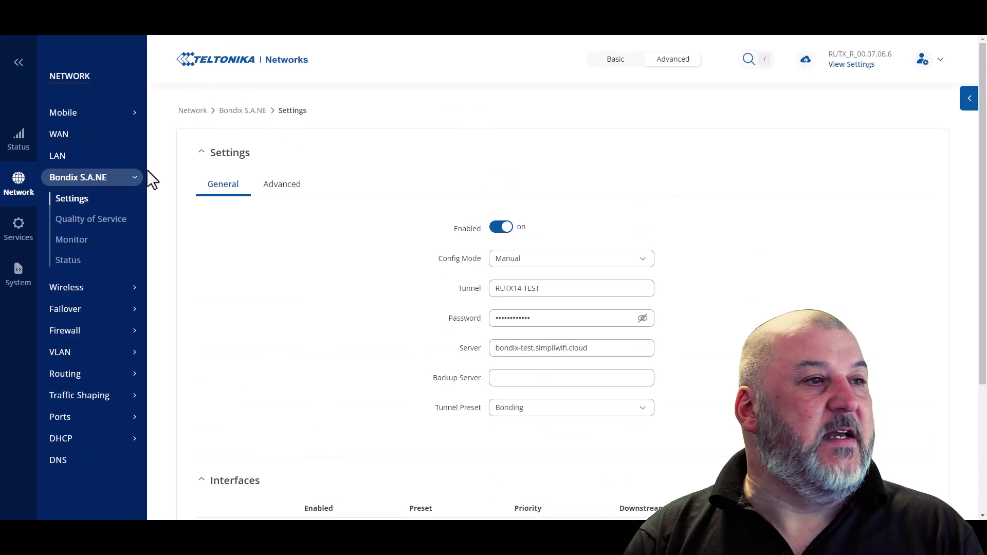
{"action": "left_click", "coordinate": [71, 262]}
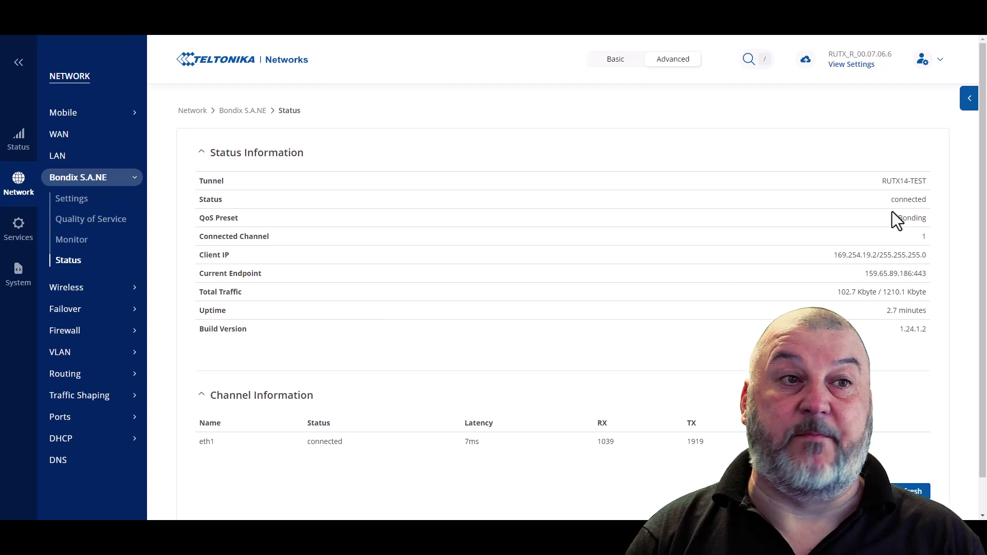
{"action": "left_click_drag", "start_coordinate": [933, 206], "coordinate": [826, 230]}
{"action": "left_click", "coordinate": [899, 234]}
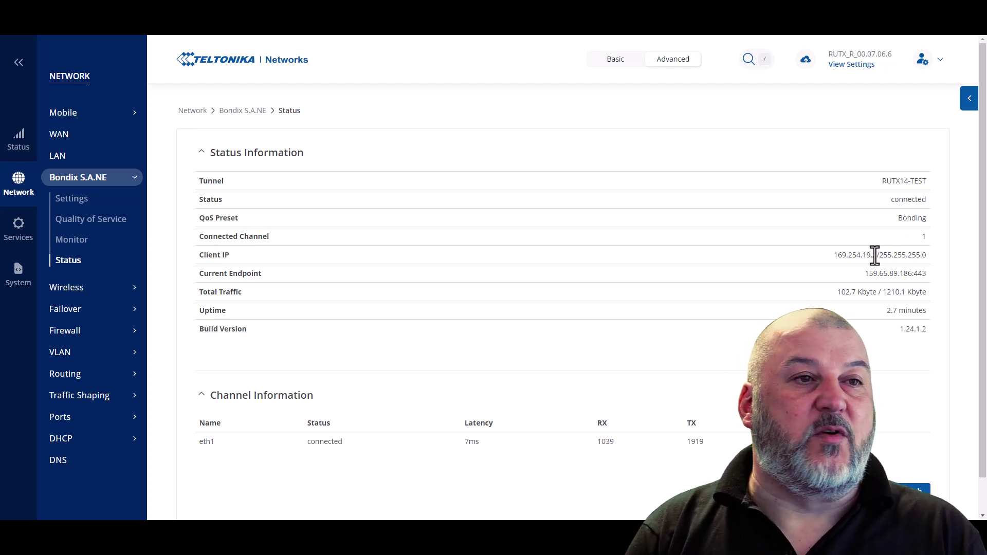
- Check client IP 169.254.19.2, the endpoint on port 443 and uptime, then refresh the status
{"action": "left_click_drag", "start_coordinate": [876, 255], "coordinate": [834, 256]}
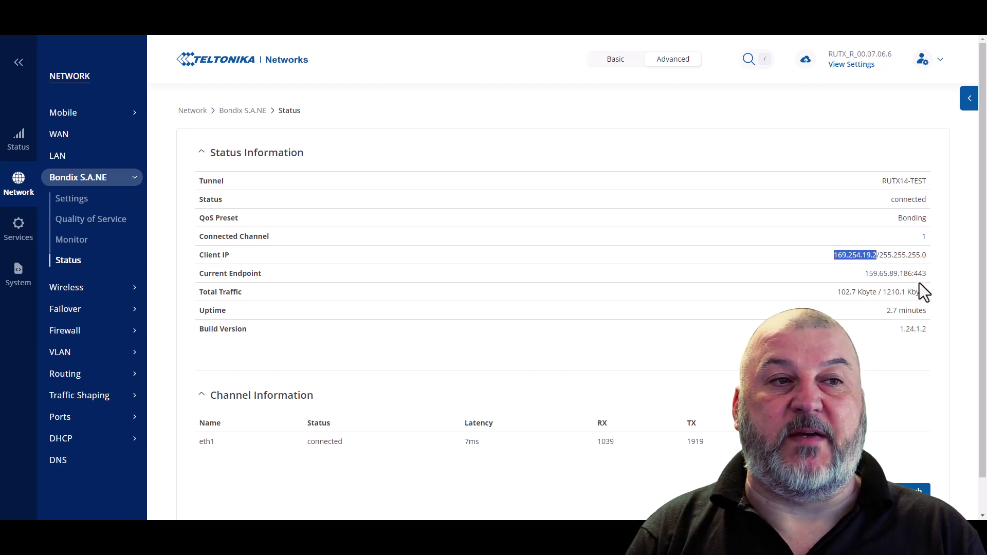
{"action": "left_click_drag", "start_coordinate": [912, 274], "coordinate": [865, 274]}
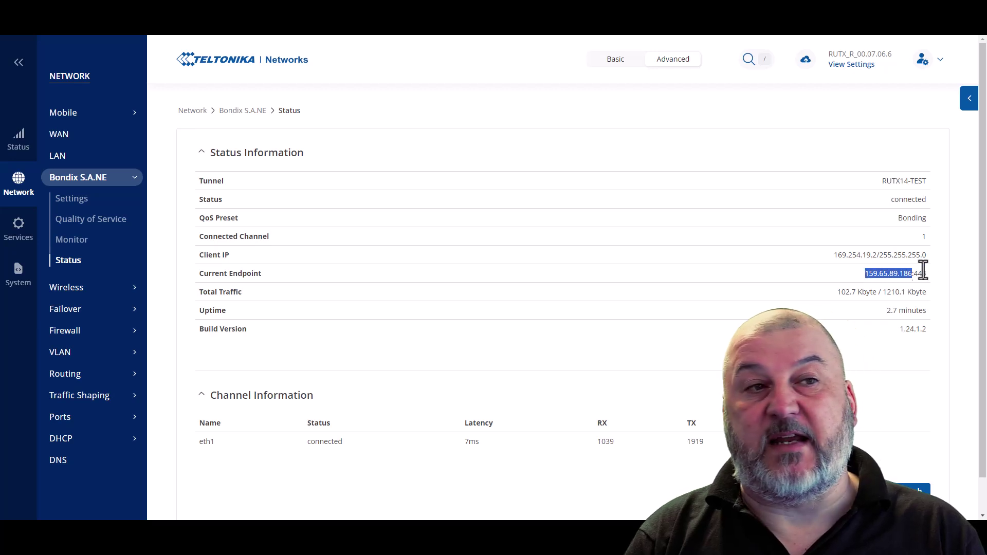
{"action": "left_click_drag", "start_coordinate": [926, 274], "coordinate": [919, 275]}
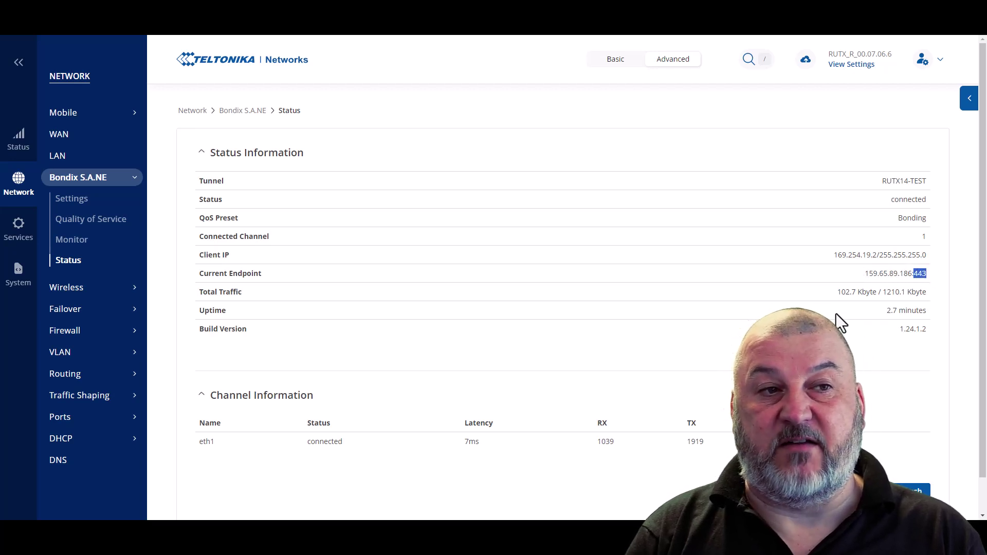
{"action": "left_click_drag", "start_coordinate": [923, 311], "coordinate": [887, 311]}
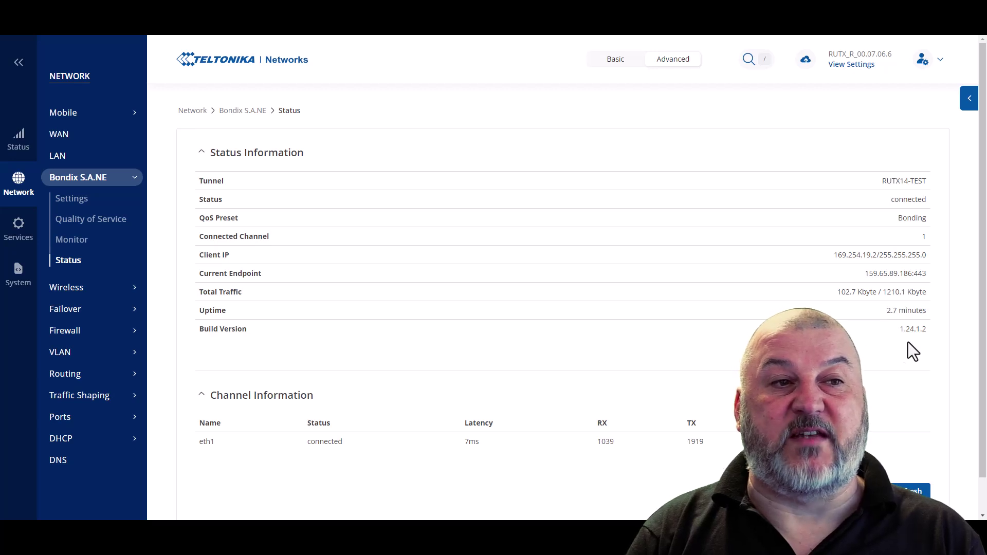
{"action": "left_click", "coordinate": [917, 309]}
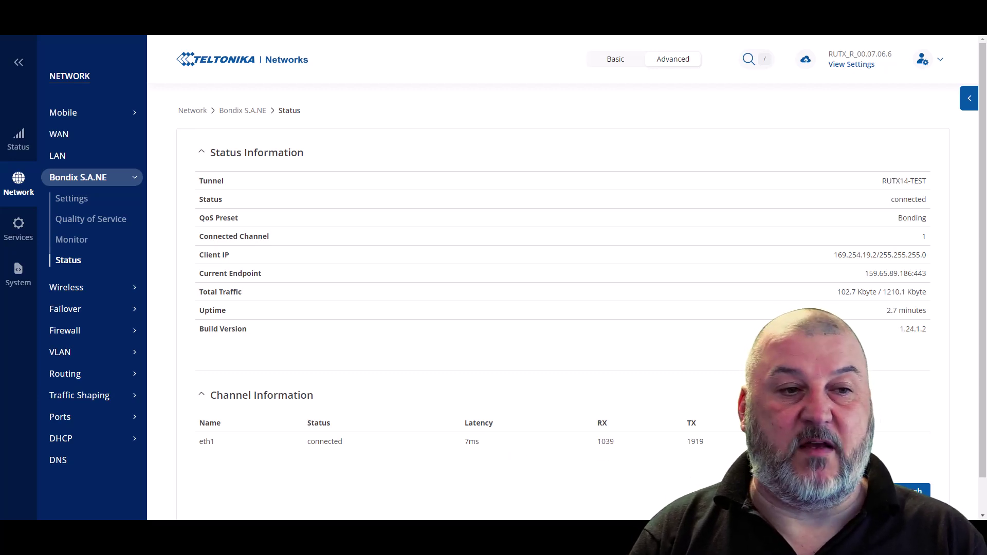
{"action": "left_click", "coordinate": [915, 488]}
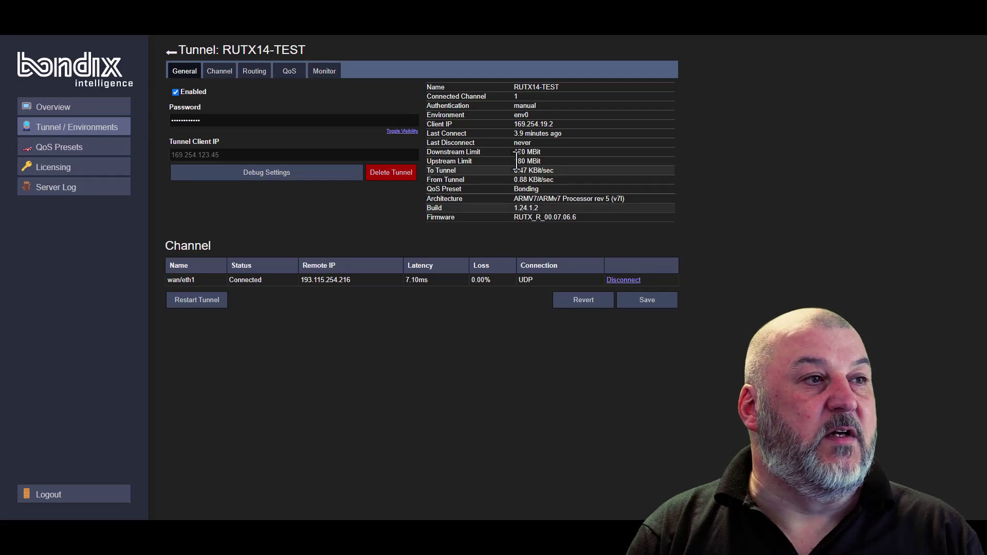
- Inspect the RUTX14-TEST tunnel's 180 MBit limits, remote IP and wan/eth1 channel details
{"action": "mouse_move", "coordinate": [521, 152]}
{"action": "left_mouse_down"}
{"action": "mouse_move", "coordinate": [555, 170]}
{"action": "mouse_move", "coordinate": [530, 162]}
{"action": "left_mouse_up"}
{"action": "left_click", "coordinate": [522, 185]}
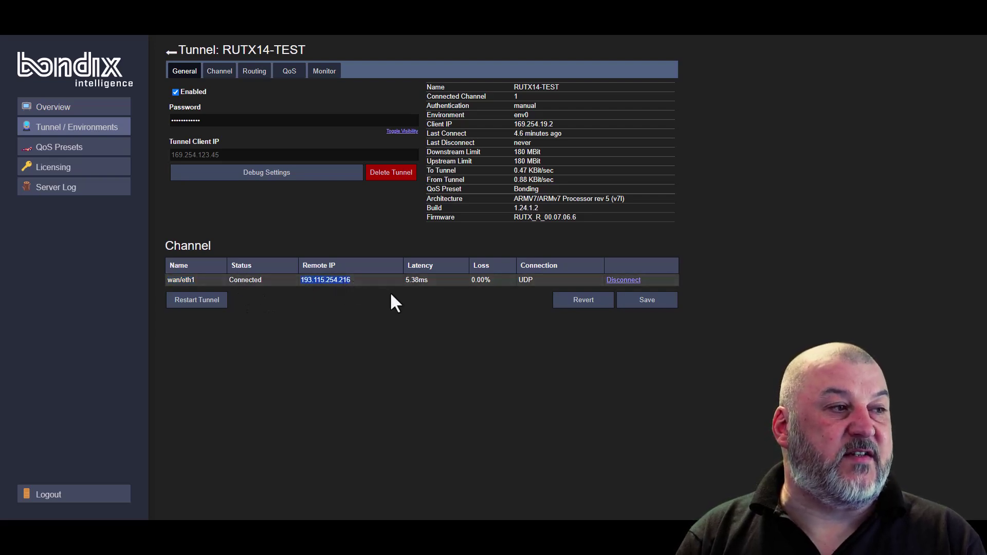
{"action": "left_click", "coordinate": [406, 299]}
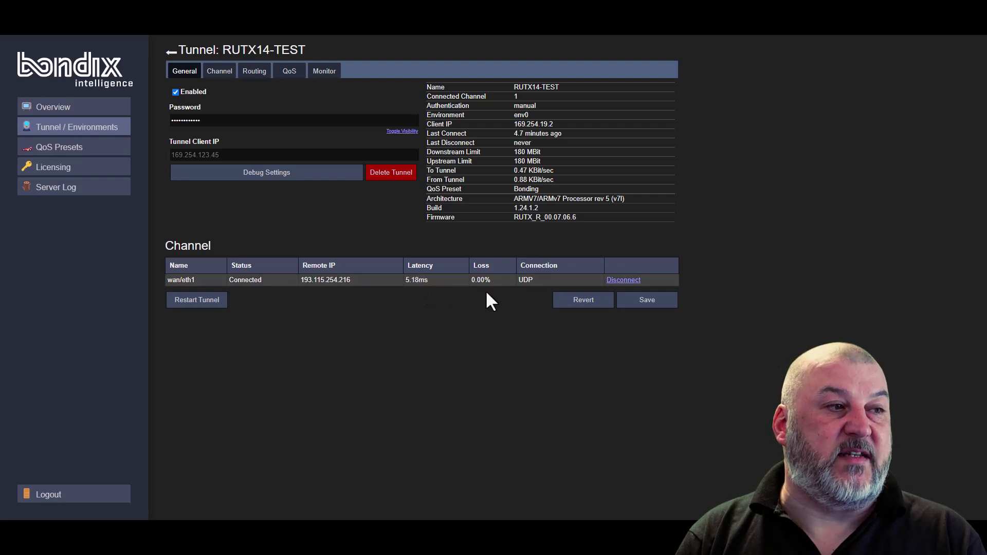